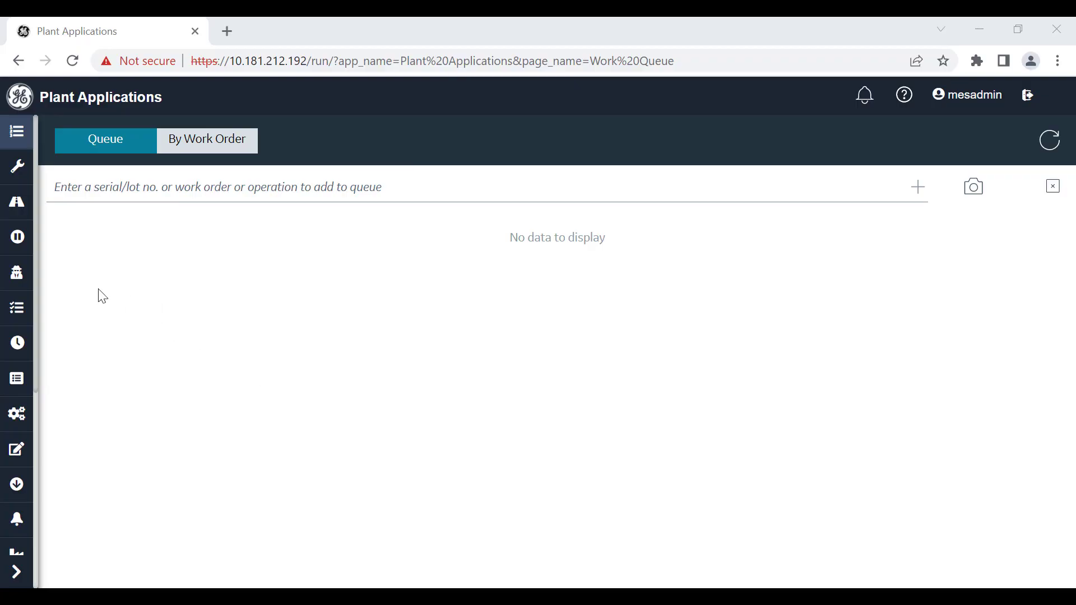
Step: Show the Security Roles list with bm_operator_1_Role and AllPermissions
click(17, 273)
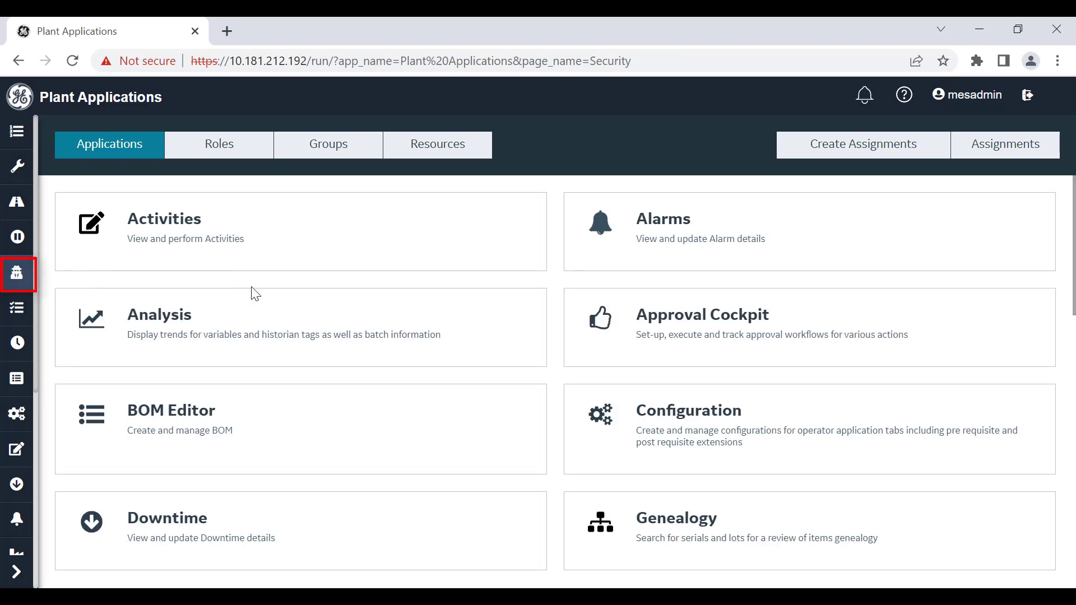
click(234, 155)
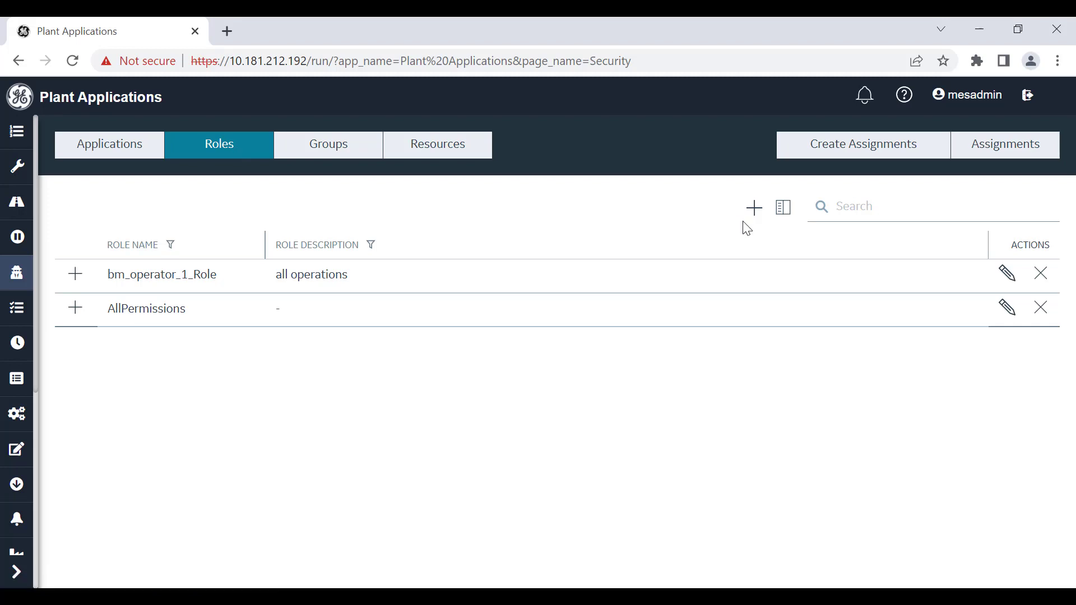
Step: Create OperatorAssignee_Role (OperatorAssigneeLine1) with the Work Order Management 'Create a work order' permission
click(755, 209)
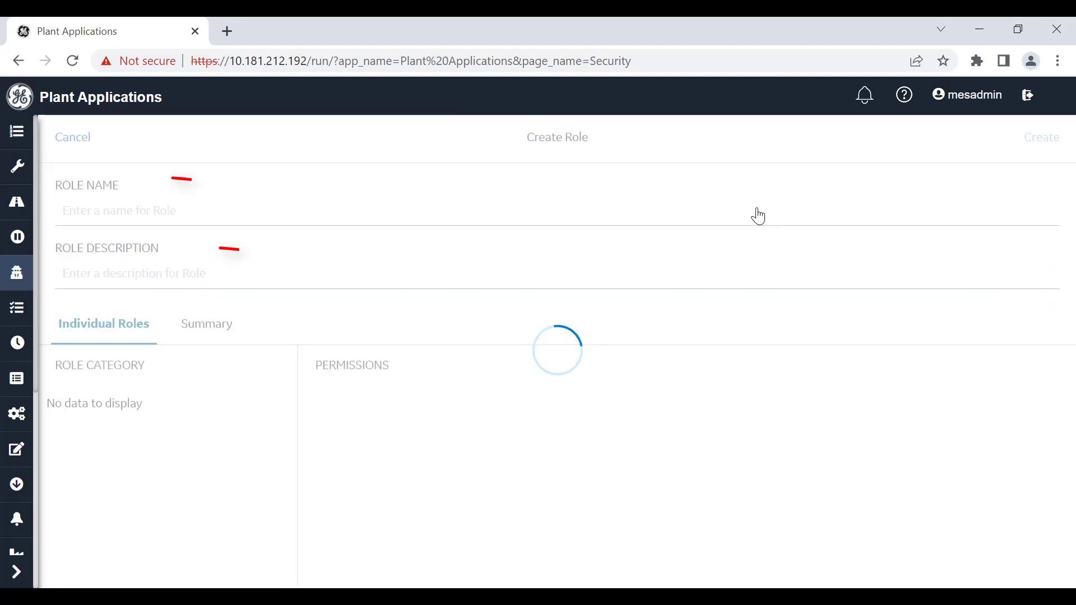
click(156, 215)
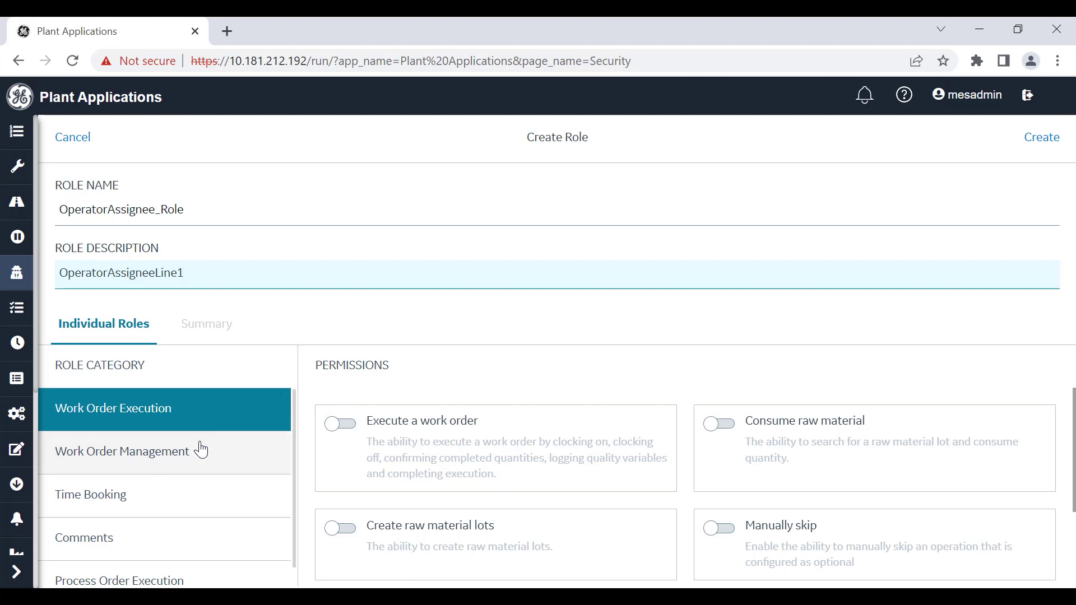
click(168, 460)
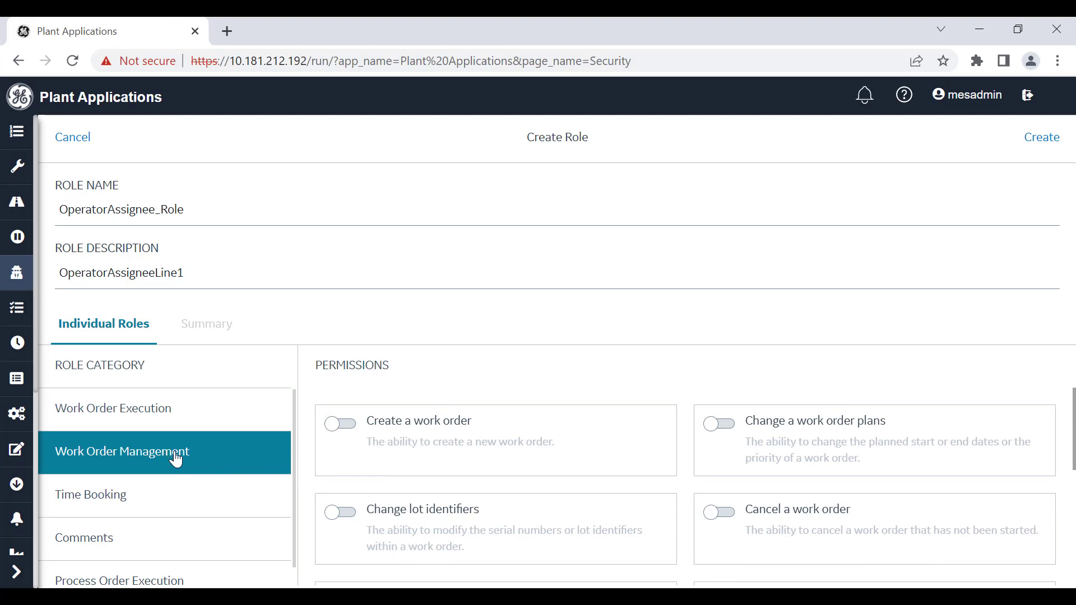
click(335, 431)
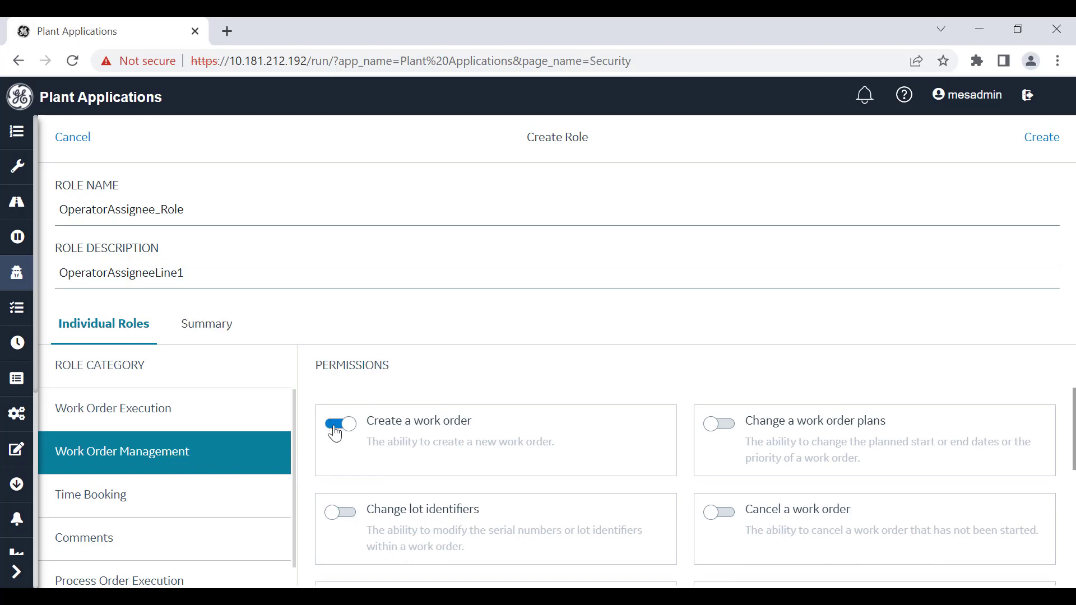
click(1038, 144)
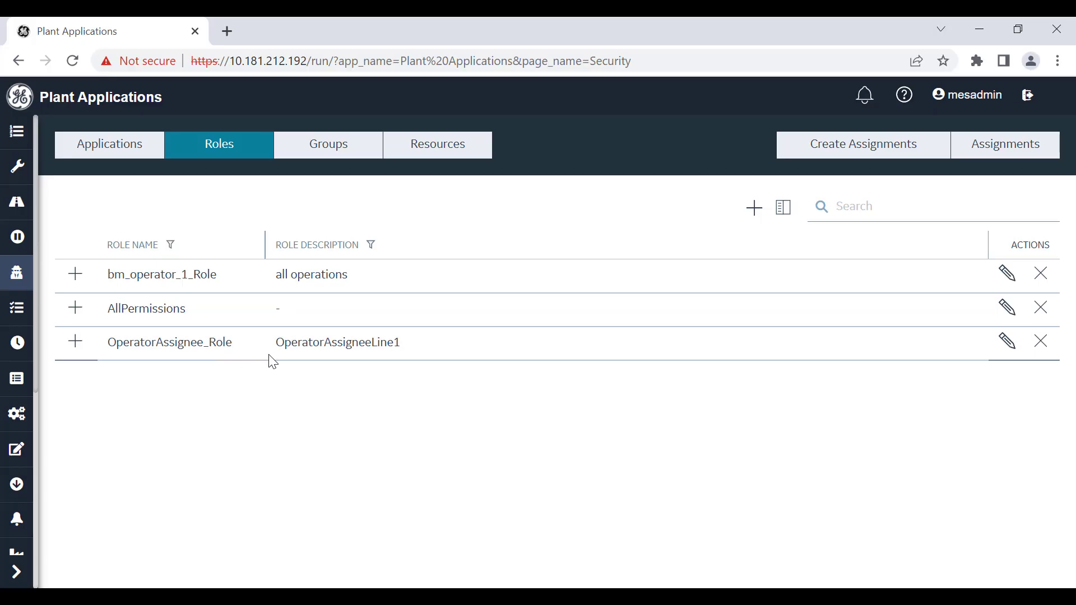
Step: Add group OperatorAssignee_Group described as OperatorAssignee_GroupA1, then bring up its details for membership
click(339, 154)
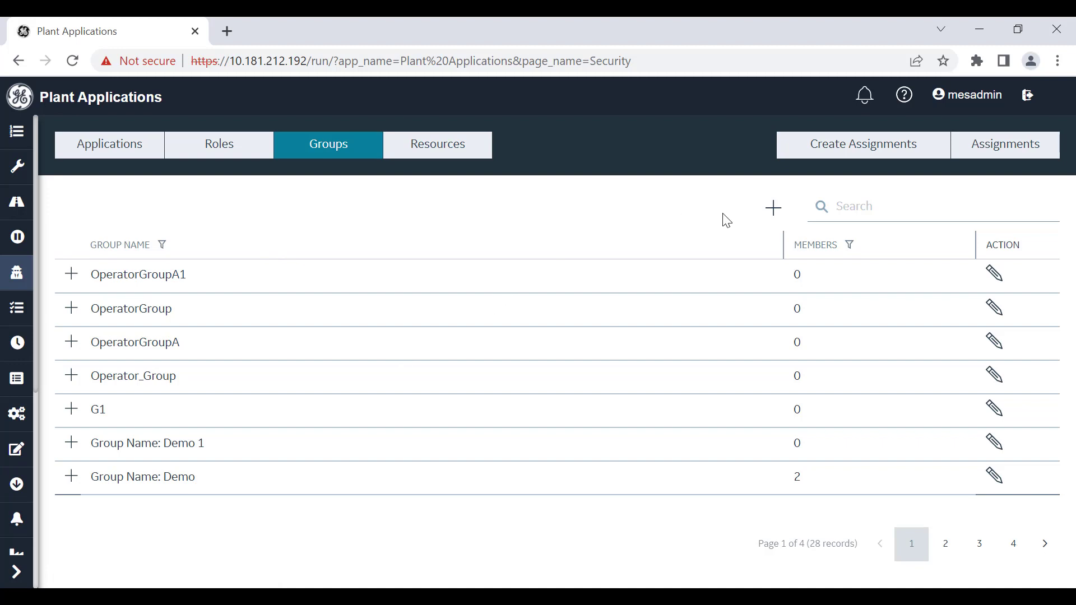
click(774, 216)
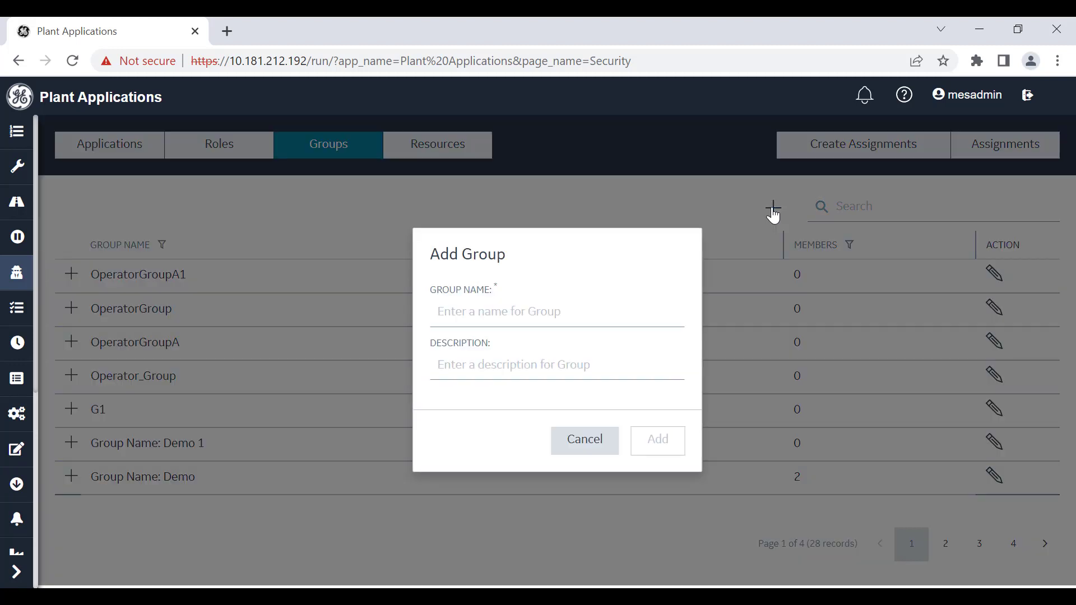
text(OperatorAssignee_Group)
key(Tab)
text(OperatorAssignee_GroupA1)
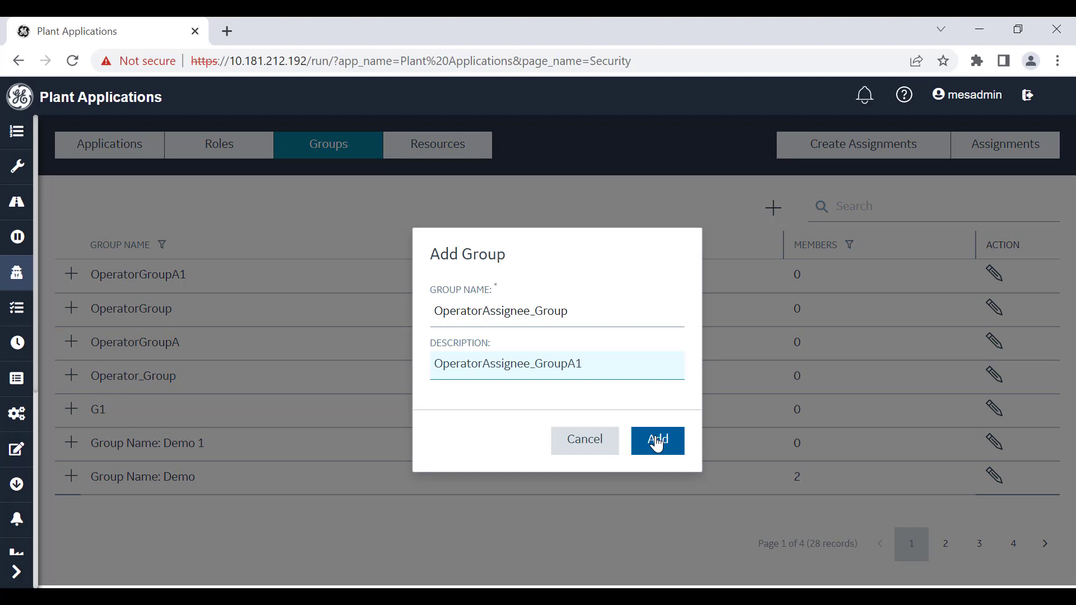
click(657, 441)
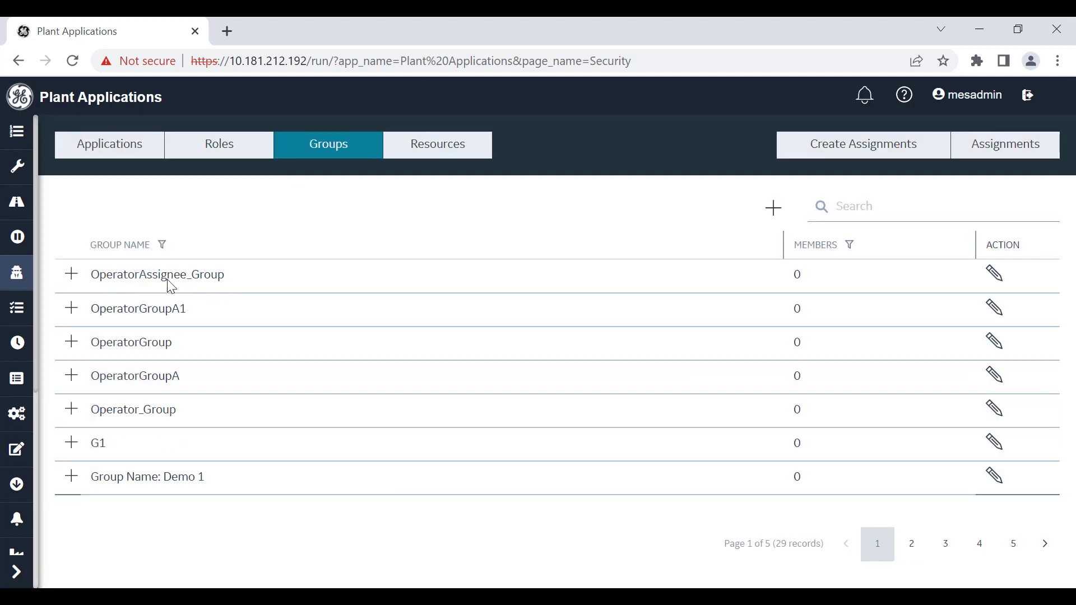
click(994, 276)
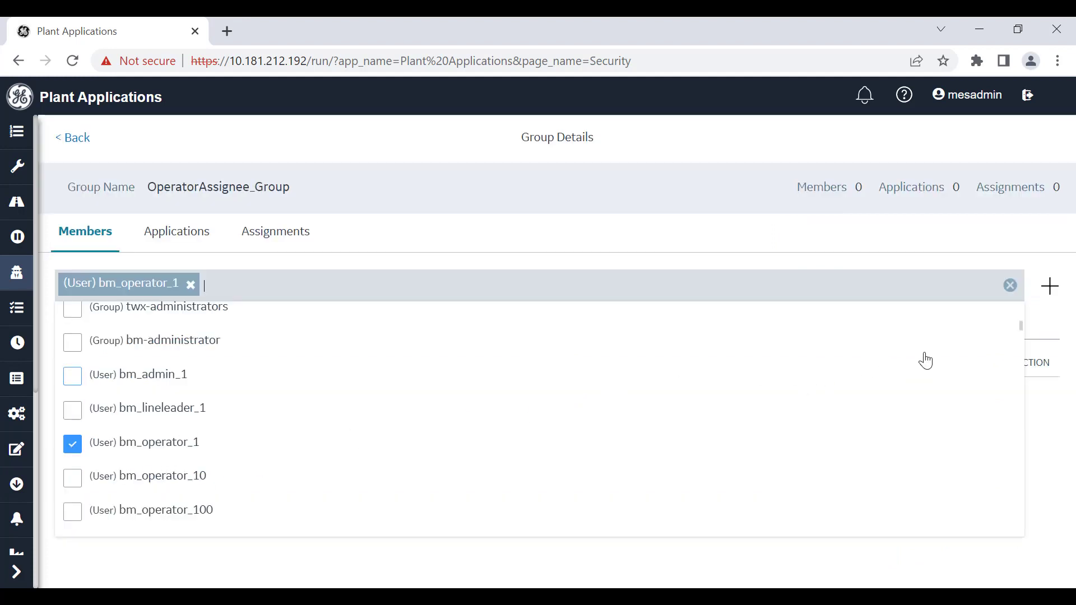
Step: Add the checked operator user to OperatorAssignee_Group and confirm it lists 1 member
click(1049, 286)
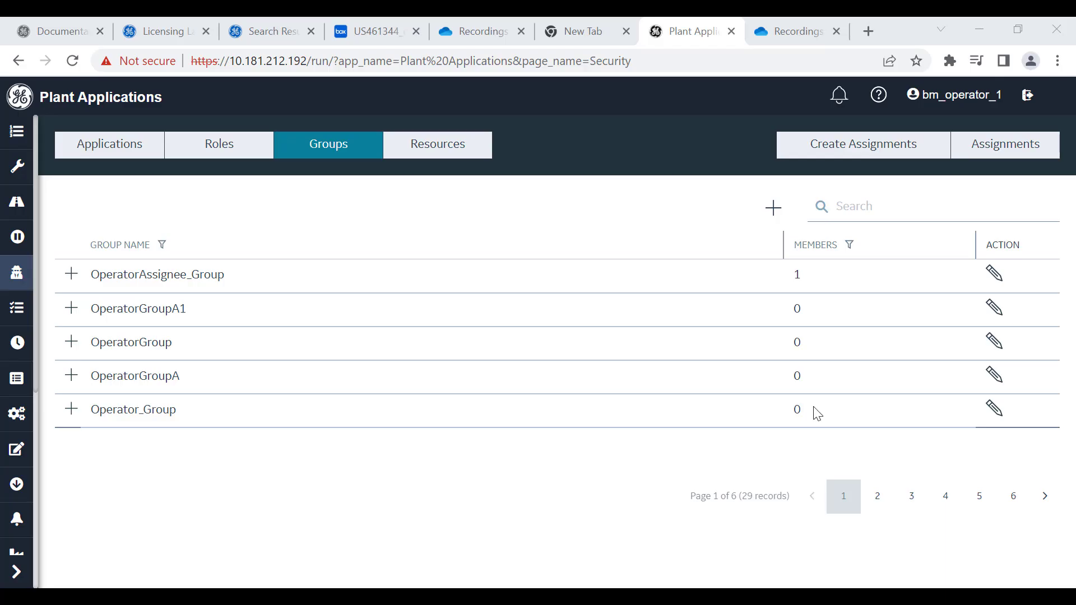
double_click(807, 282)
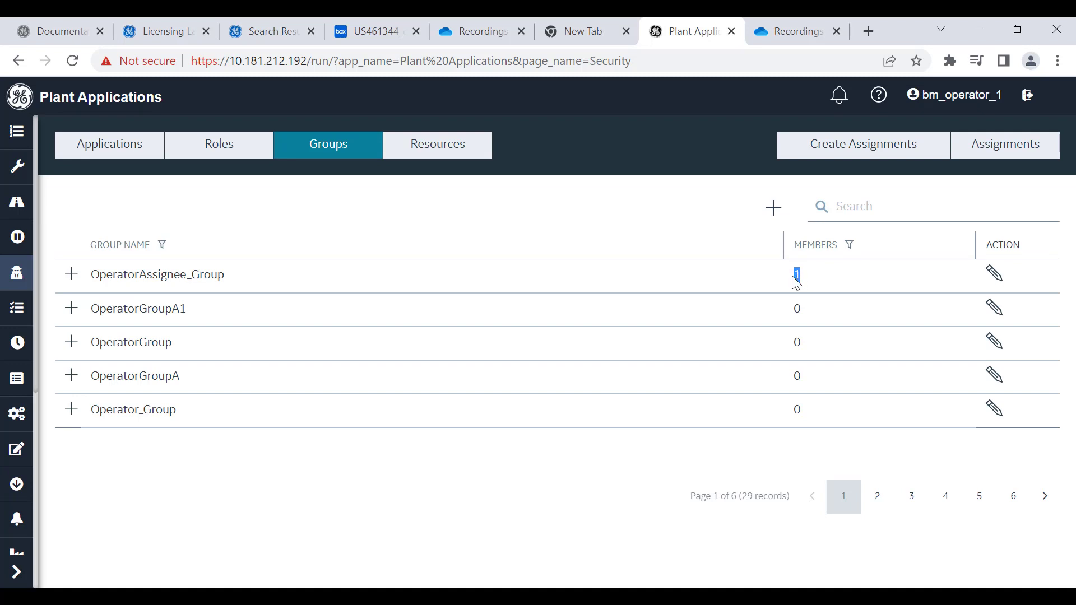
click(797, 282)
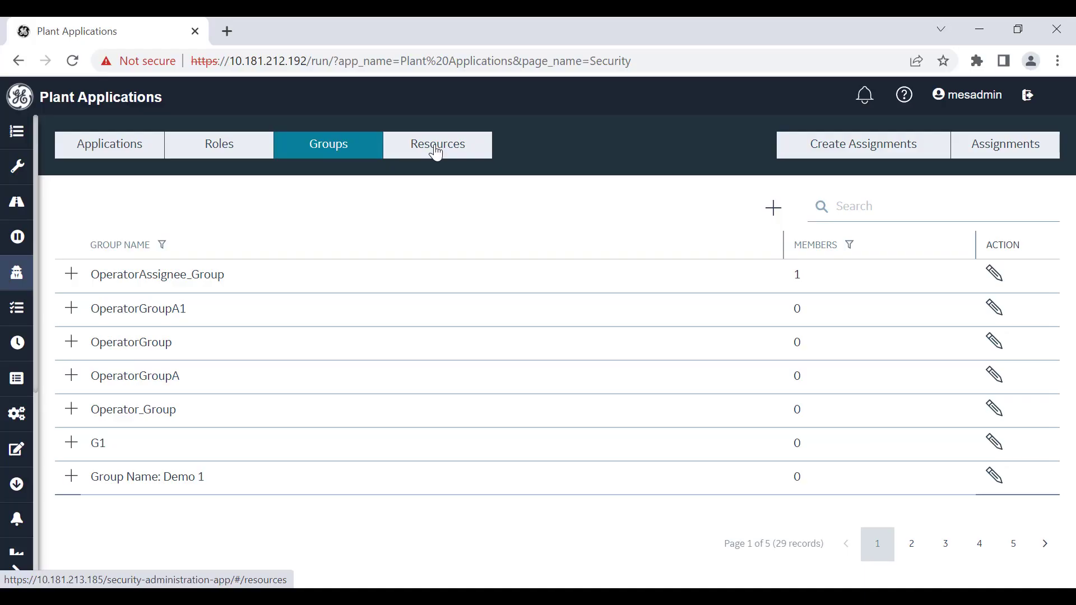
Step: Bring up the Create Assignment form beside the Resources tree
click(437, 153)
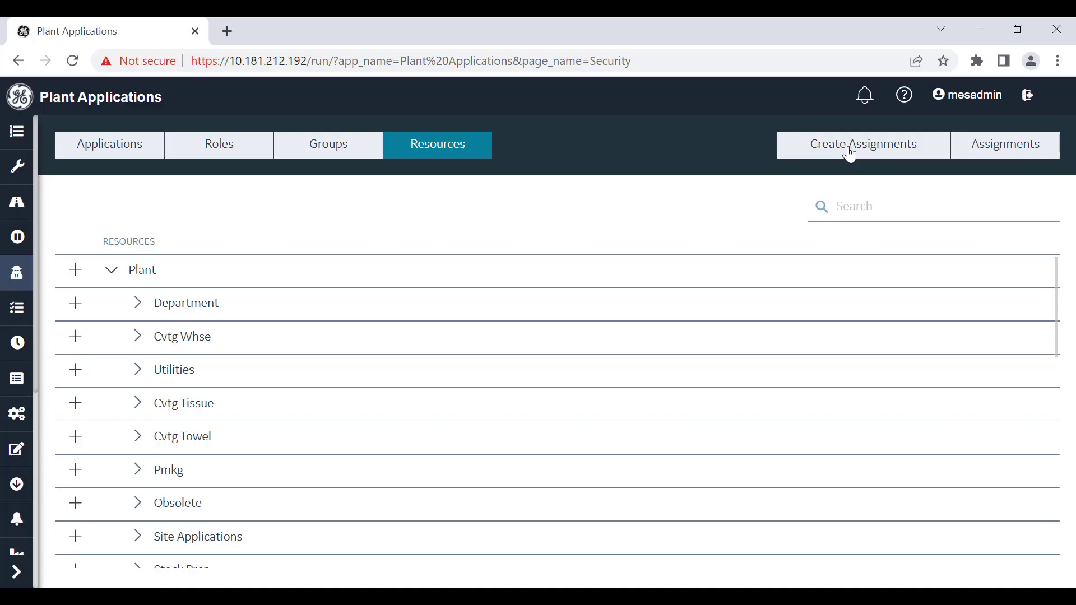
click(850, 152)
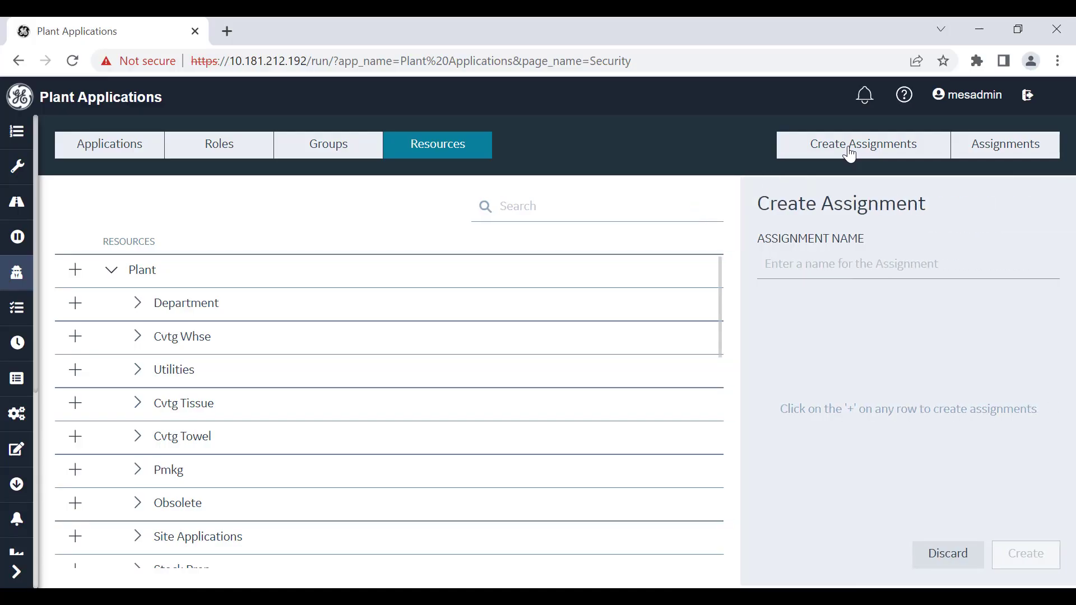
Step: Name the assignment OperatorAssignmentA1 and add OperatorAssignee_Role and OperatorAssignee_Group
click(795, 261)
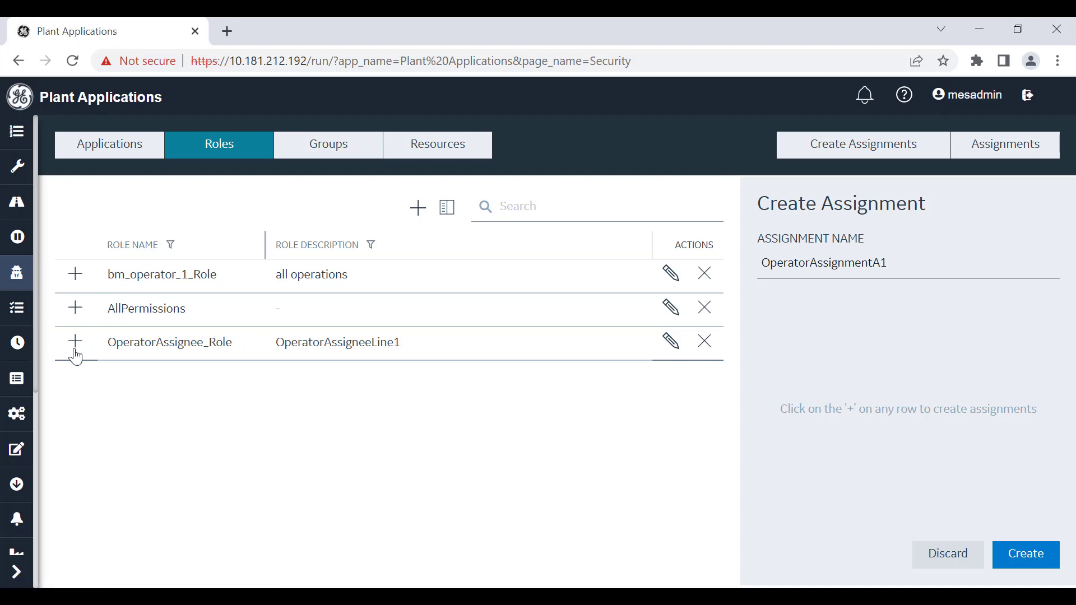
click(75, 342)
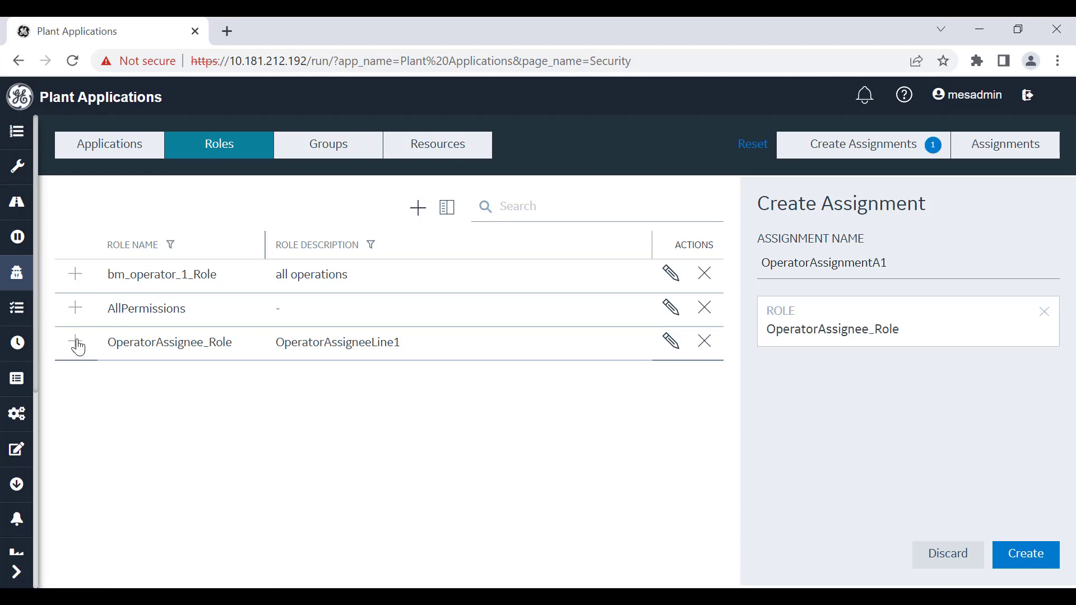
click(341, 149)
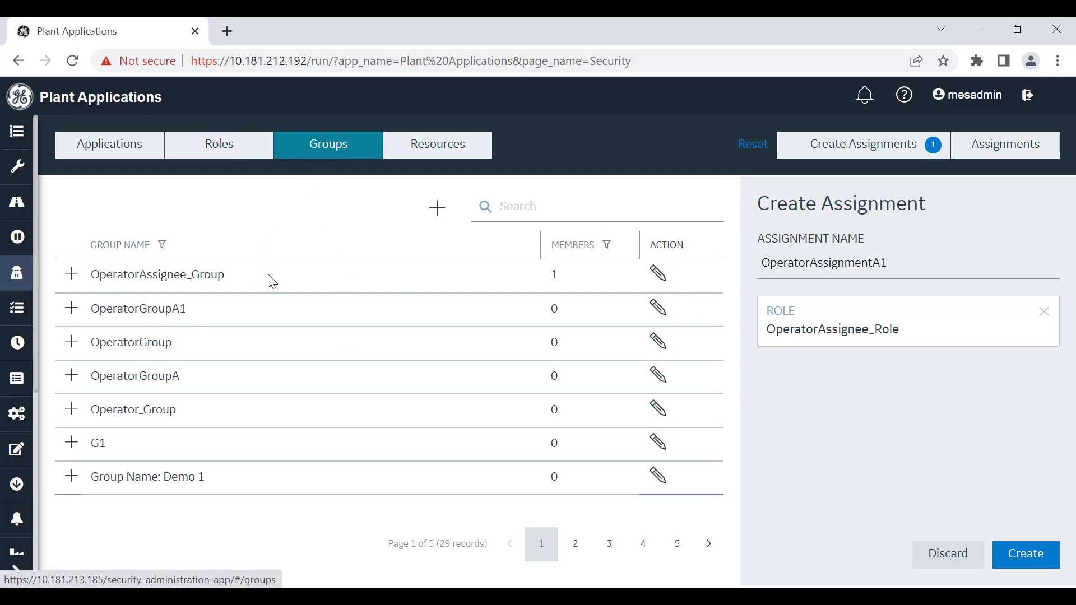
click(73, 276)
Step: Under GE EV Cars, add PerfLine1 and PerfLine2 as assignment lines
click(445, 150)
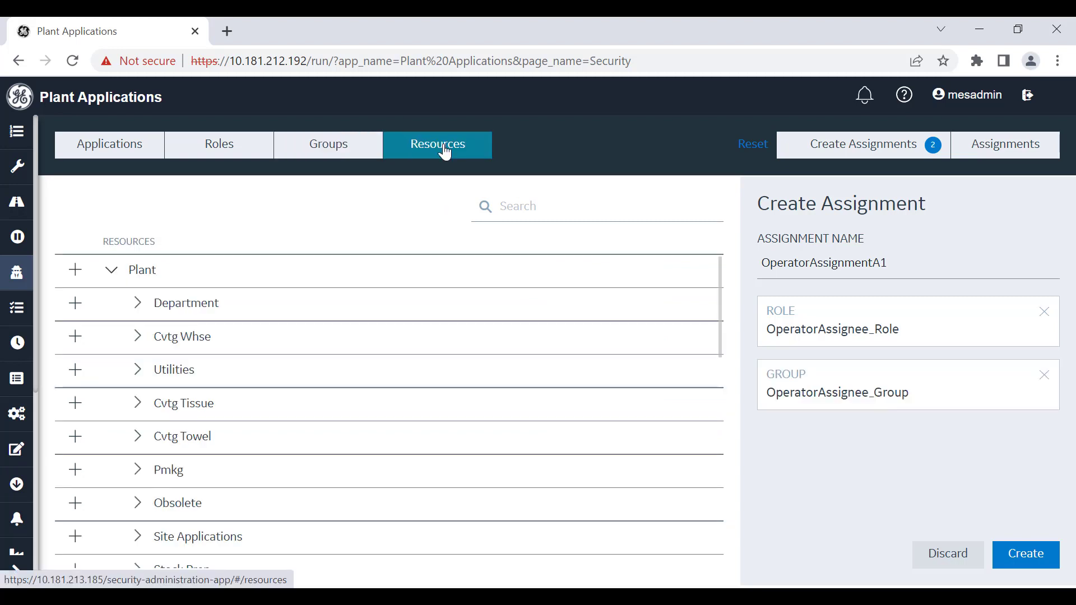
scroll(140, 442, down, 5)
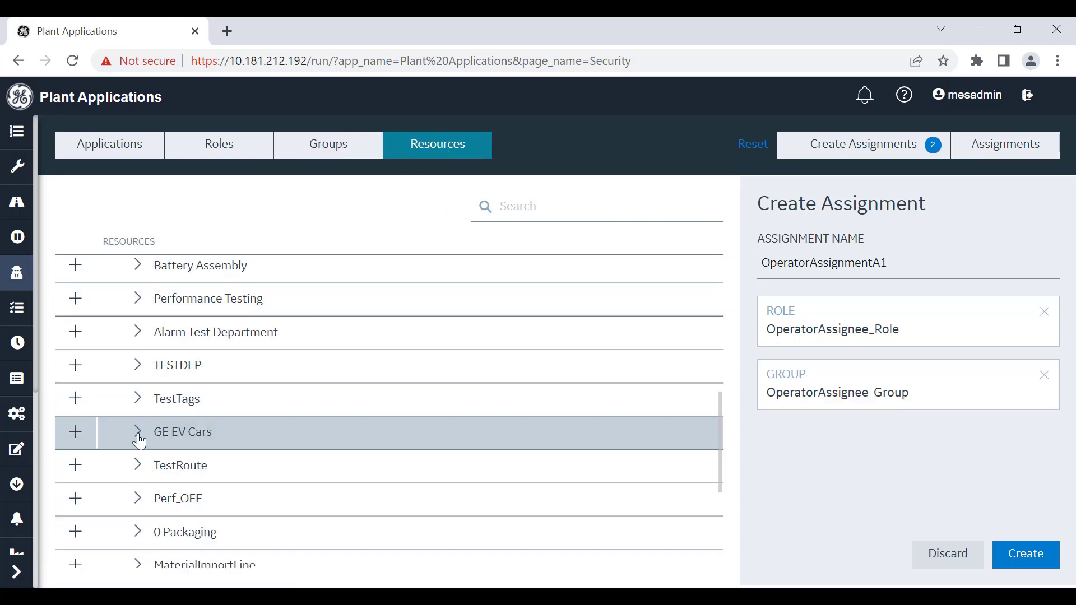
click(138, 438)
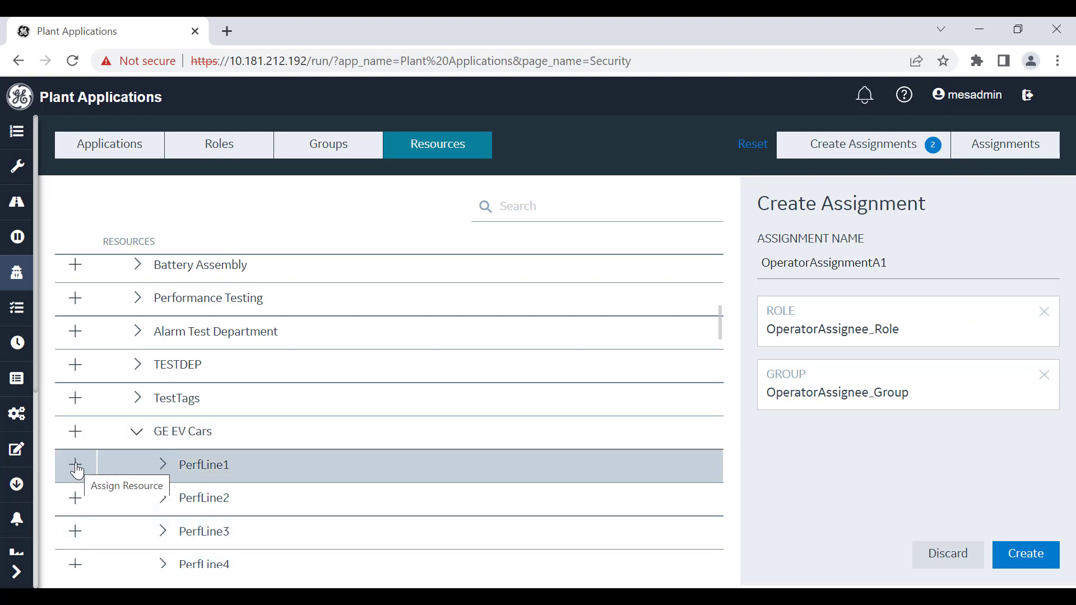
click(77, 469)
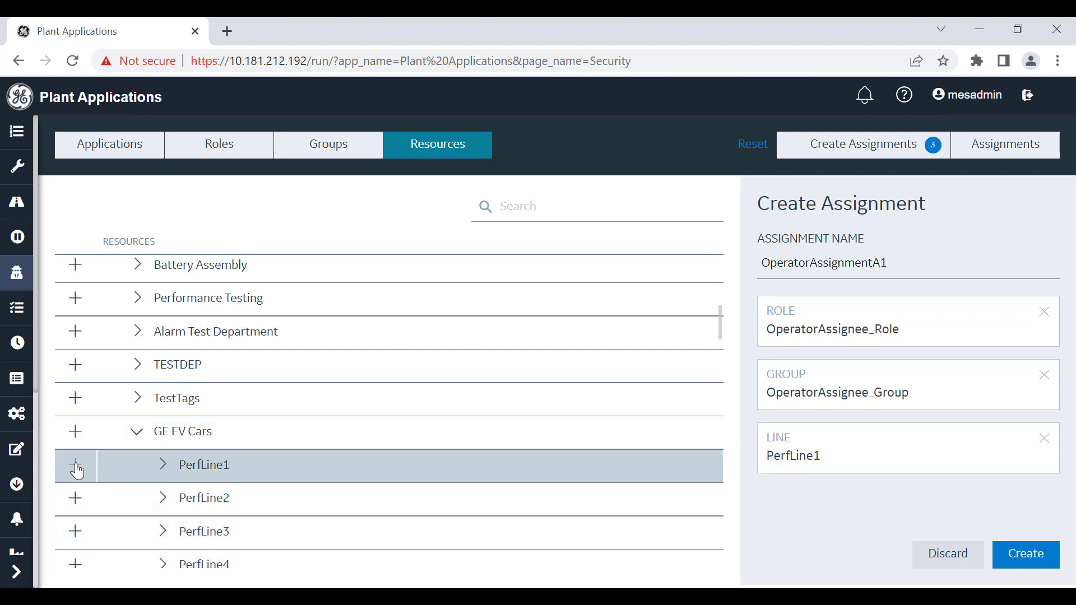
click(77, 500)
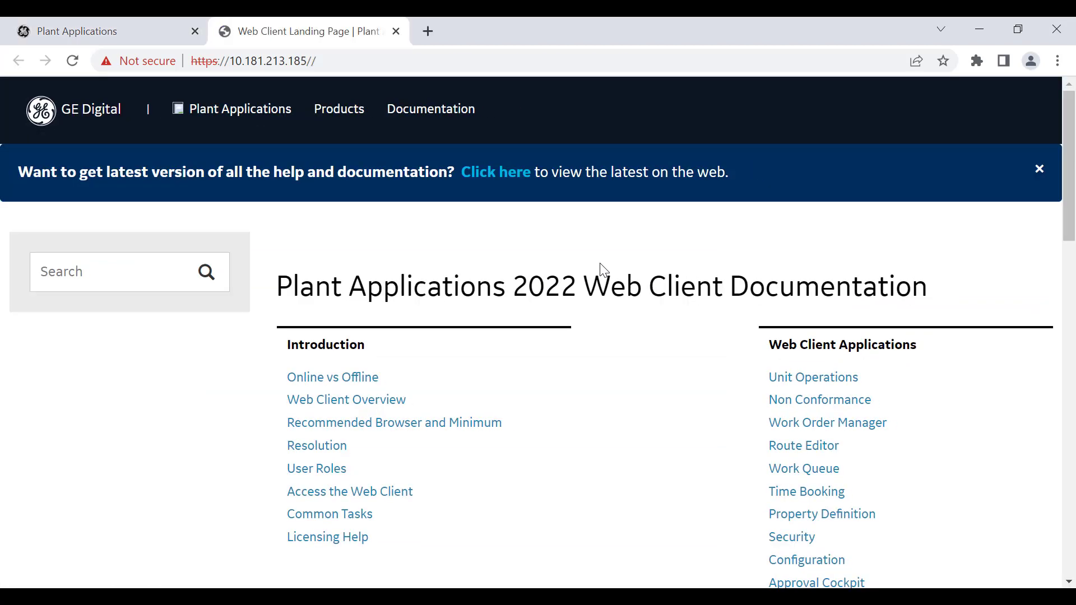
Step: In the documentation's Security table, highlight that Create a work order needs Line-level resources
scroll(601, 270, down, 3)
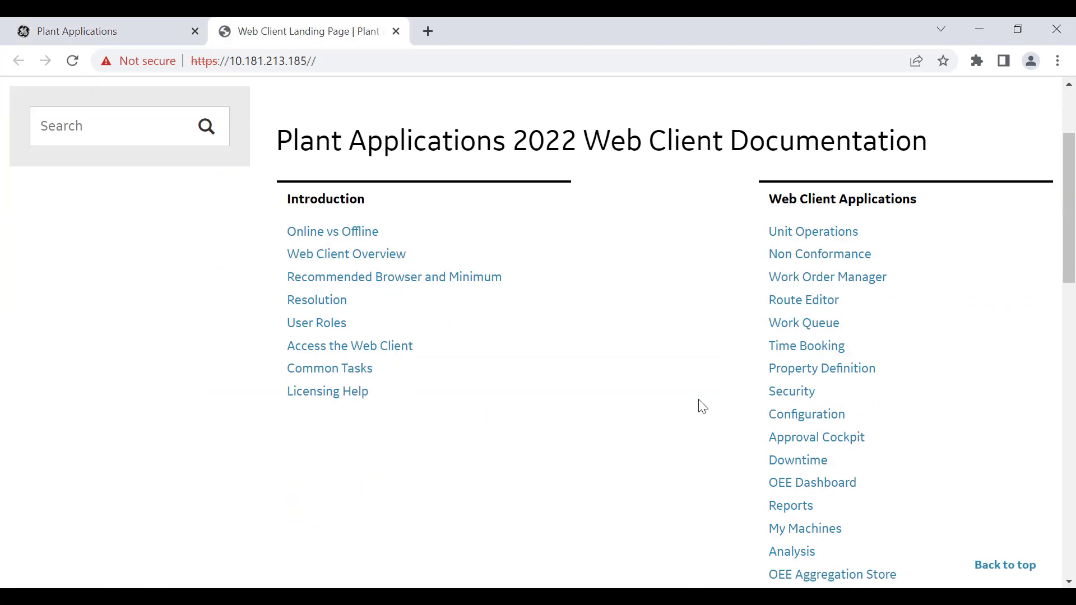
click(789, 391)
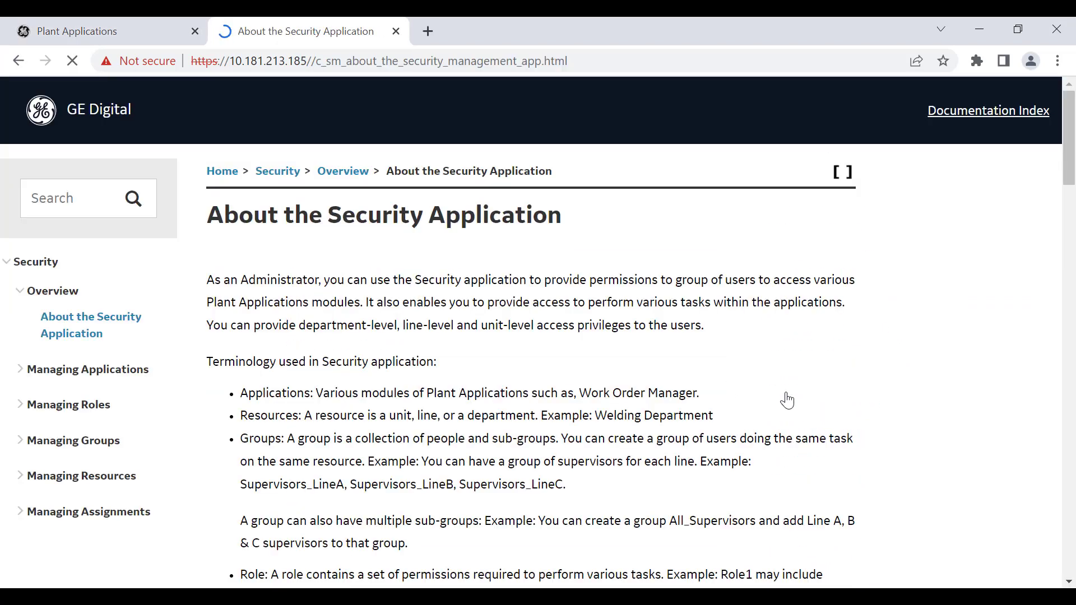
scroll(391, 407, down, 2)
scroll(391, 405, down, 5)
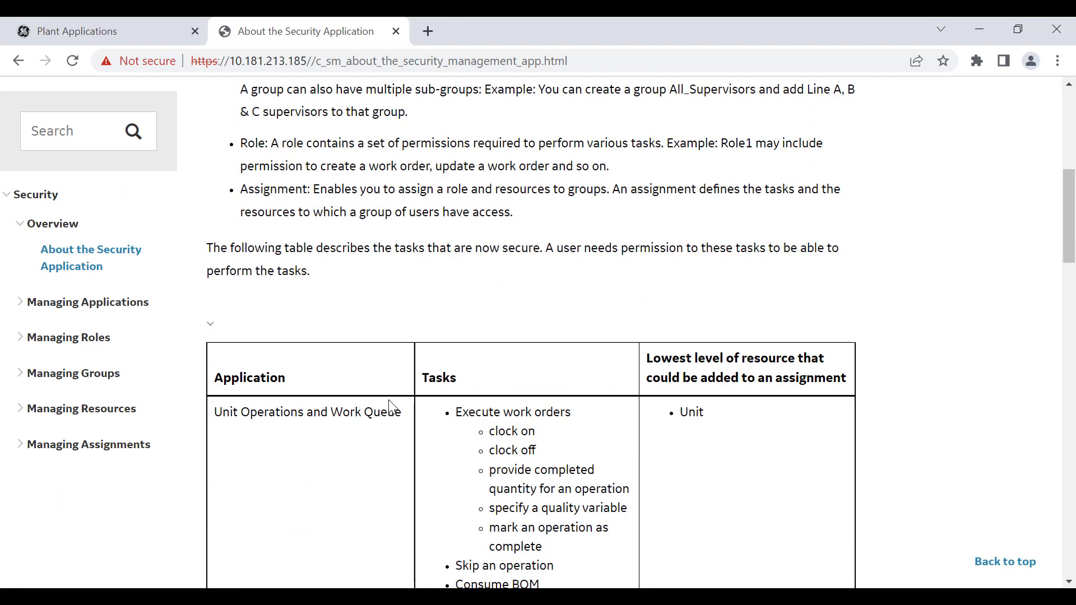
scroll(389, 401, down, 4)
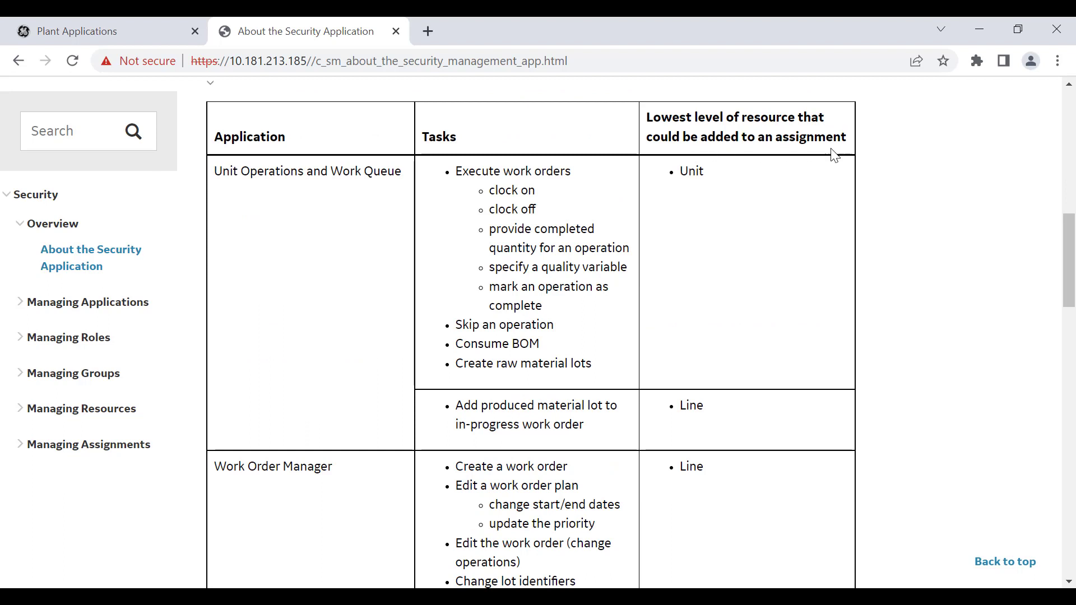
scroll(747, 251, down, 2)
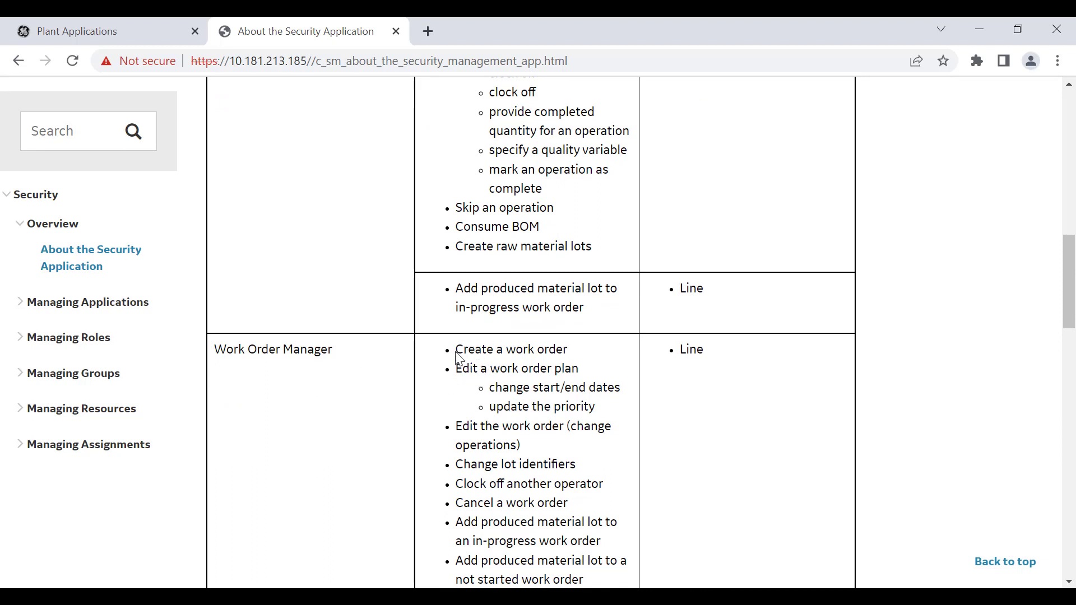
drag(457, 350, 574, 357)
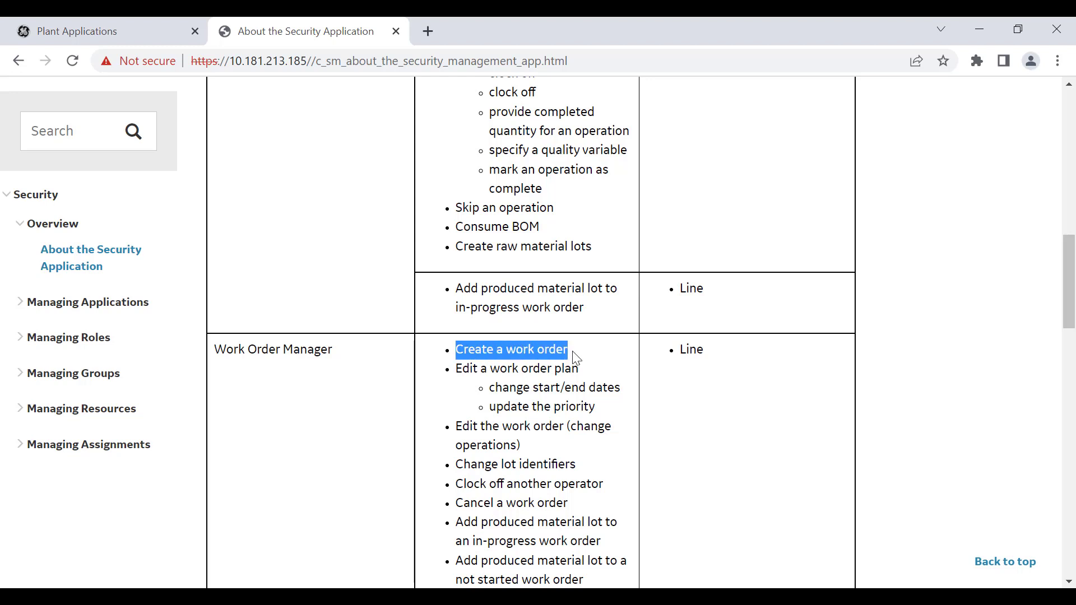
click(667, 367)
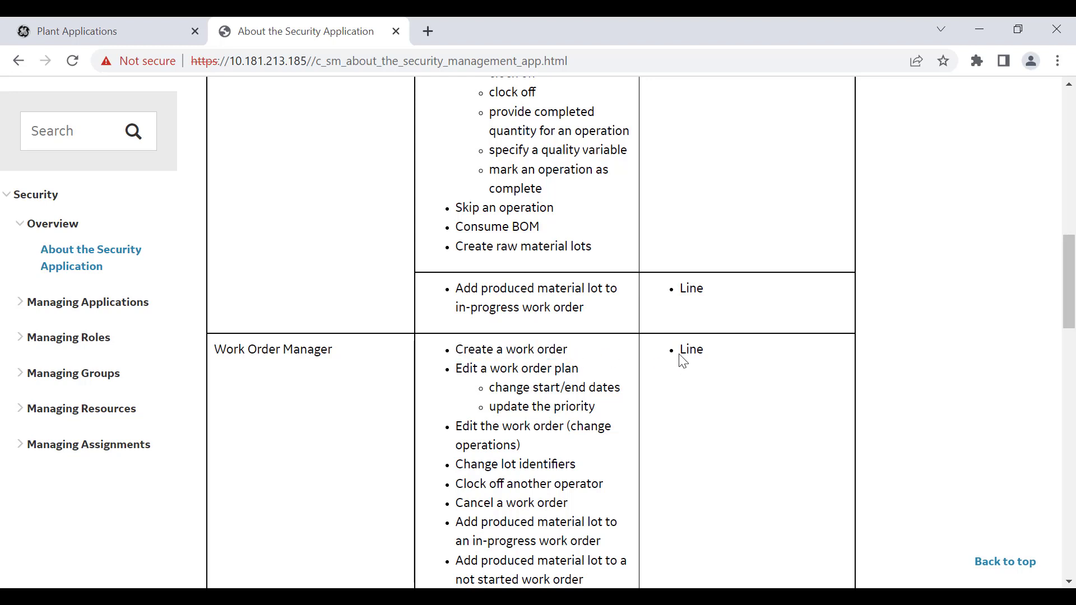
drag(683, 362, 708, 362)
click(701, 368)
Step: Close the documentation with Ctrl+W and return to the Create Assignment form
scroll(701, 425, down, 8)
scroll(701, 425, up, 4)
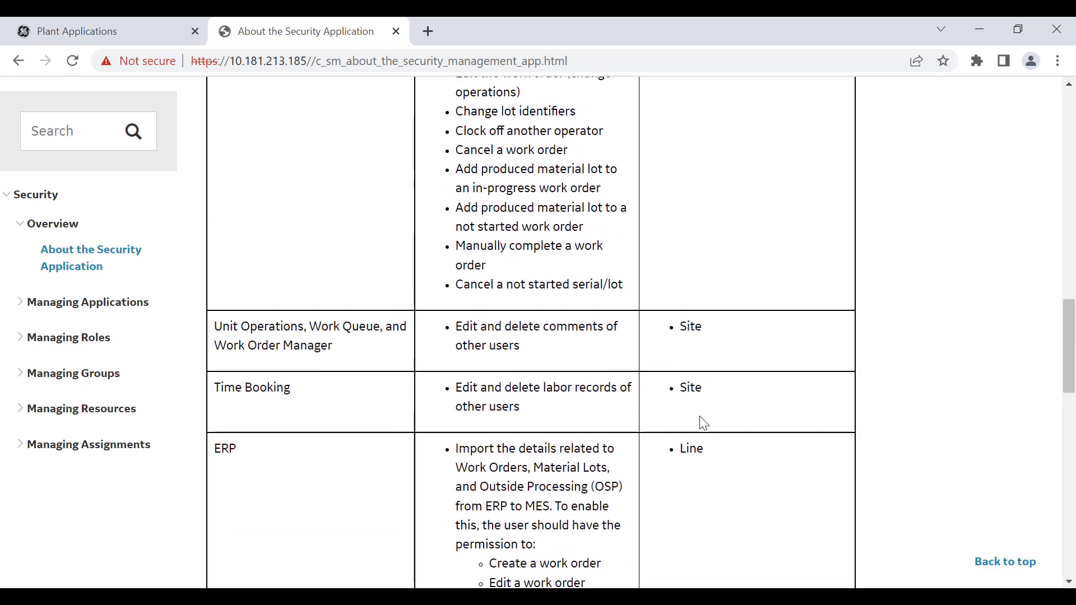
scroll(704, 424, up, 3)
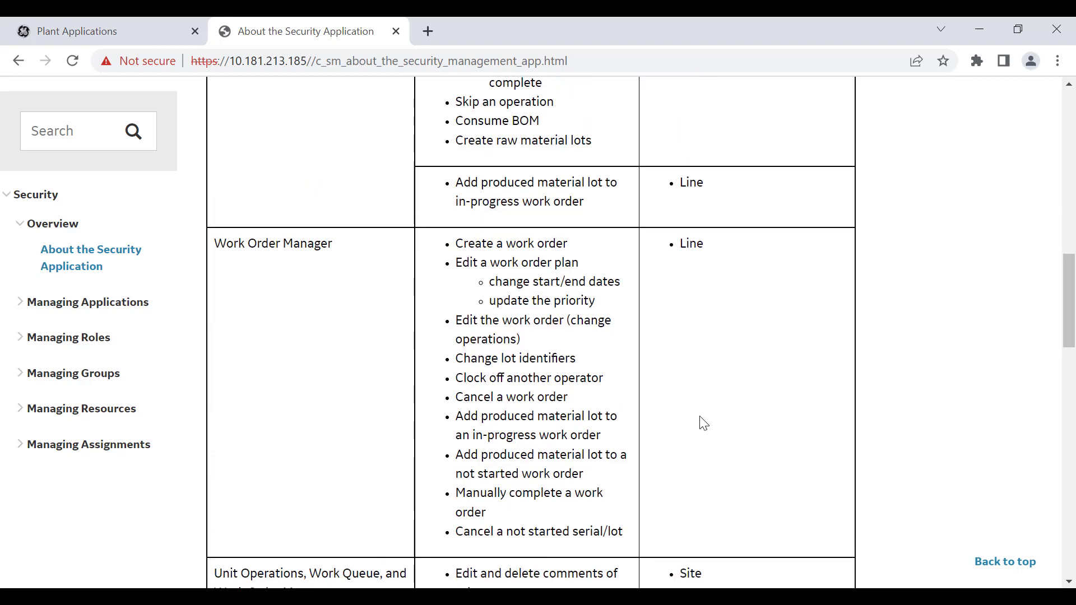
scroll(704, 424, up, 1)
scroll(704, 424, up, 1)
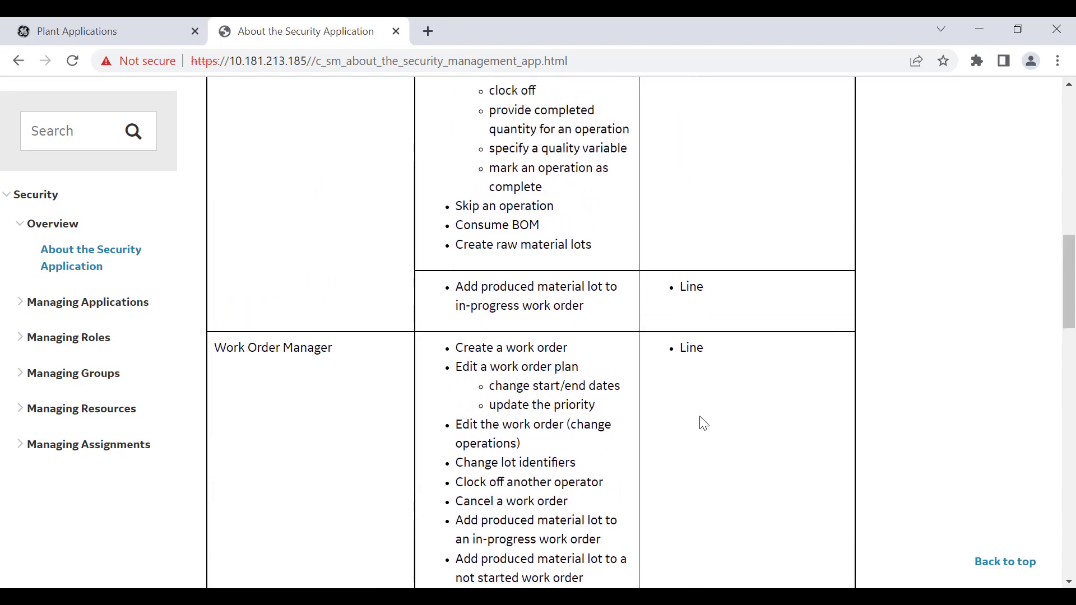
scroll(704, 424, up, 1)
key(ctrl+w)
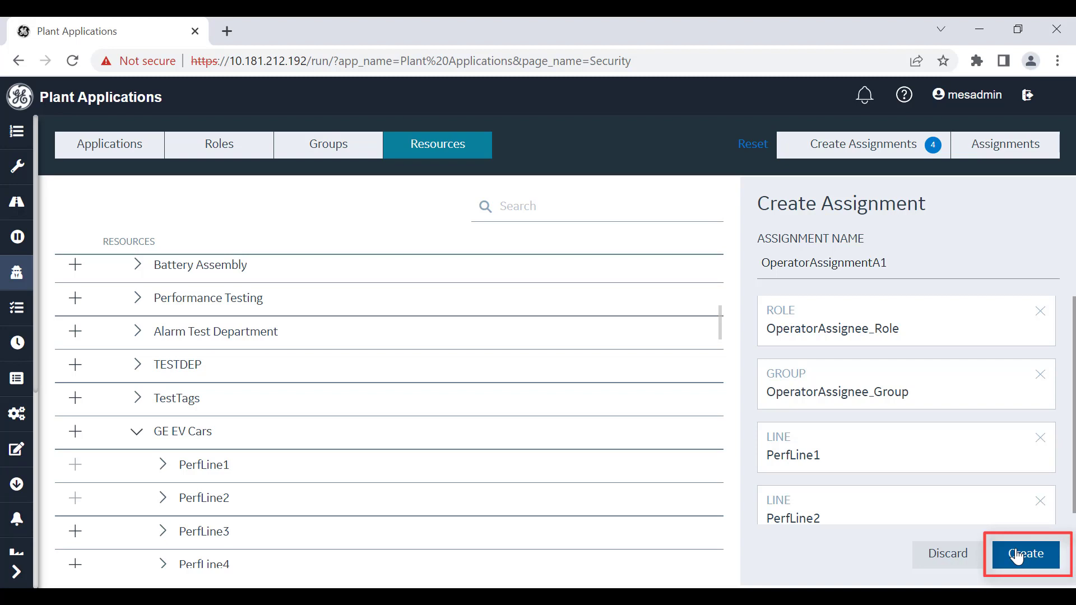
Step: Save OperatorAssignmentA1, review the Assignments list, and bring up Work Order Manager
click(1018, 555)
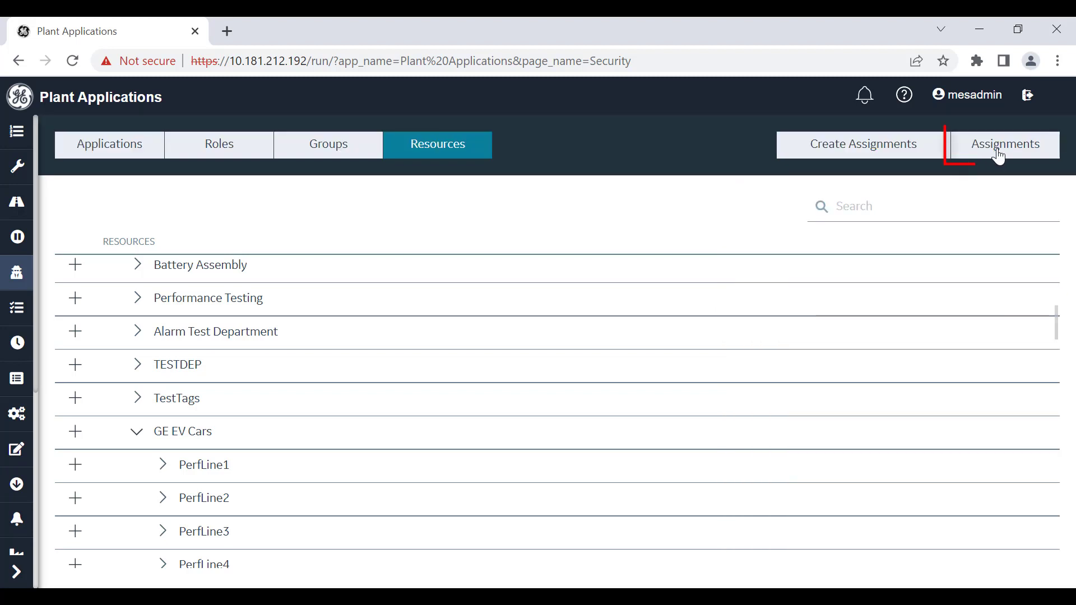
click(1000, 155)
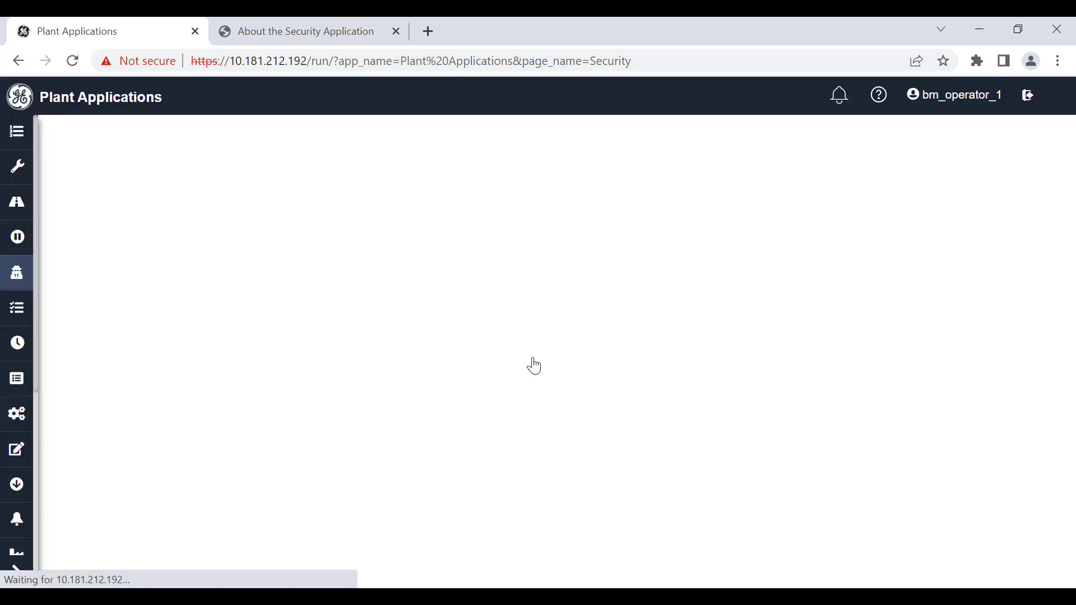
click(18, 310)
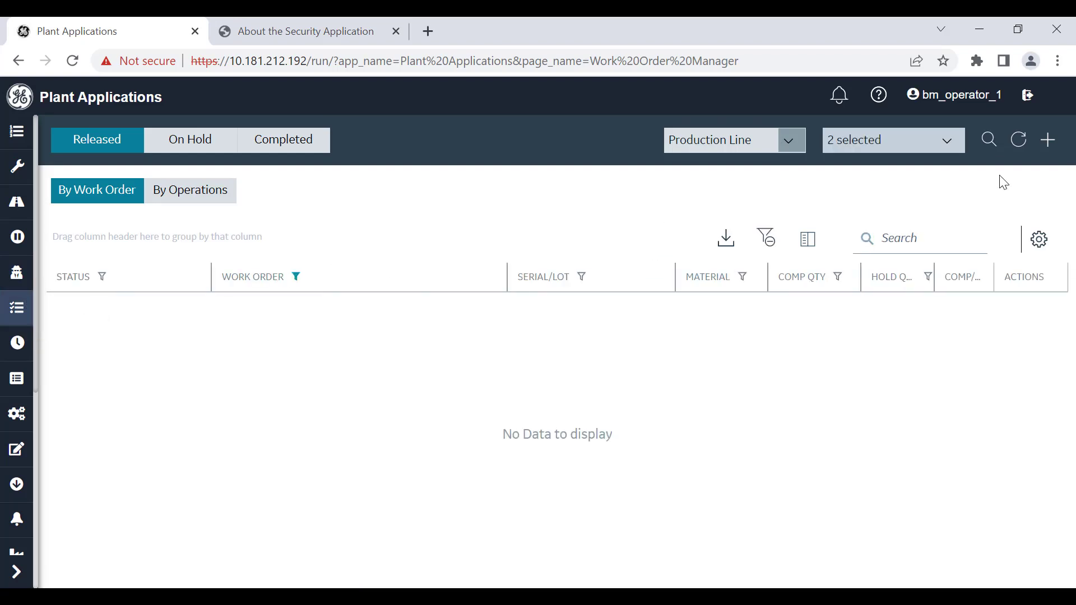
Step: Start a new work order with material EVCar and route Route_US479406 R[1]
click(1048, 140)
click(325, 285)
text(EV)
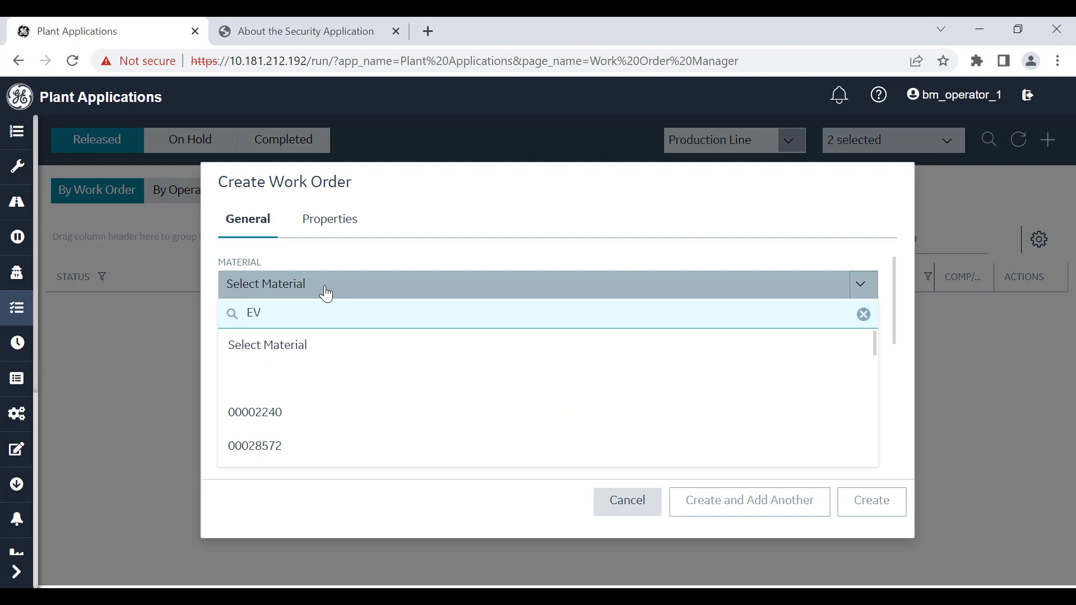
click(281, 345)
click(360, 346)
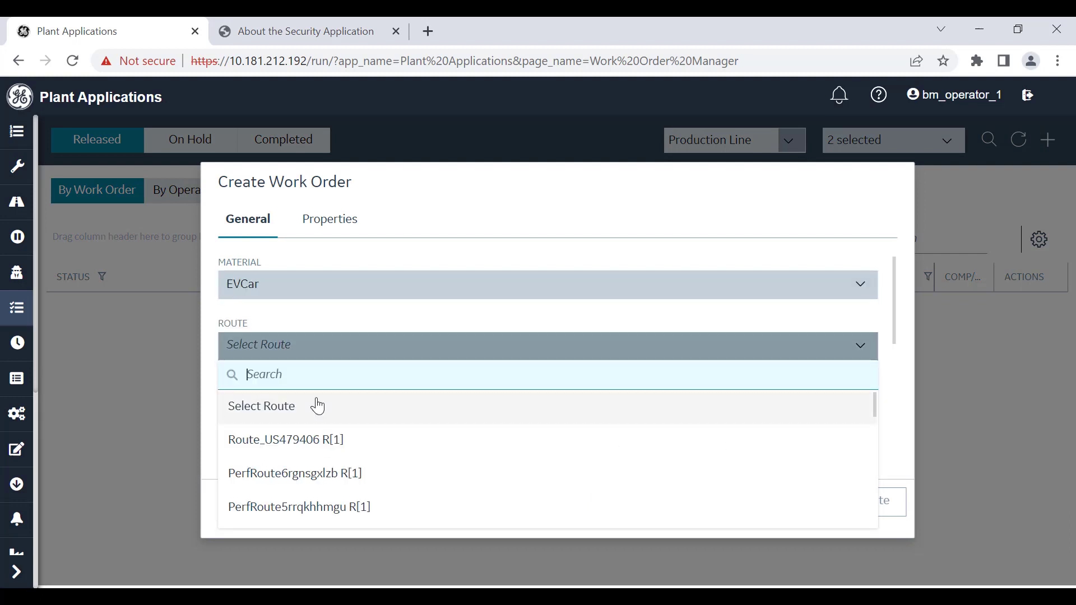
click(334, 437)
Step: Enter serial 02 and name WO_ASSIGNMENT, create the work order, then view the Work Queue
scroll(393, 423, down, 4)
click(373, 415)
text(02)
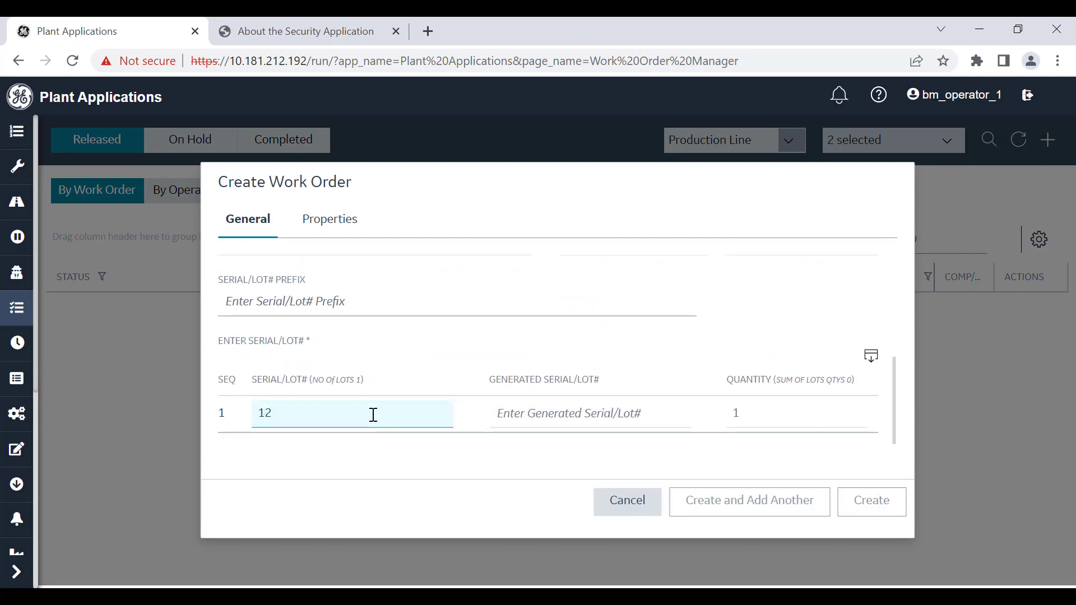
scroll(564, 350, up, 5)
click(479, 409)
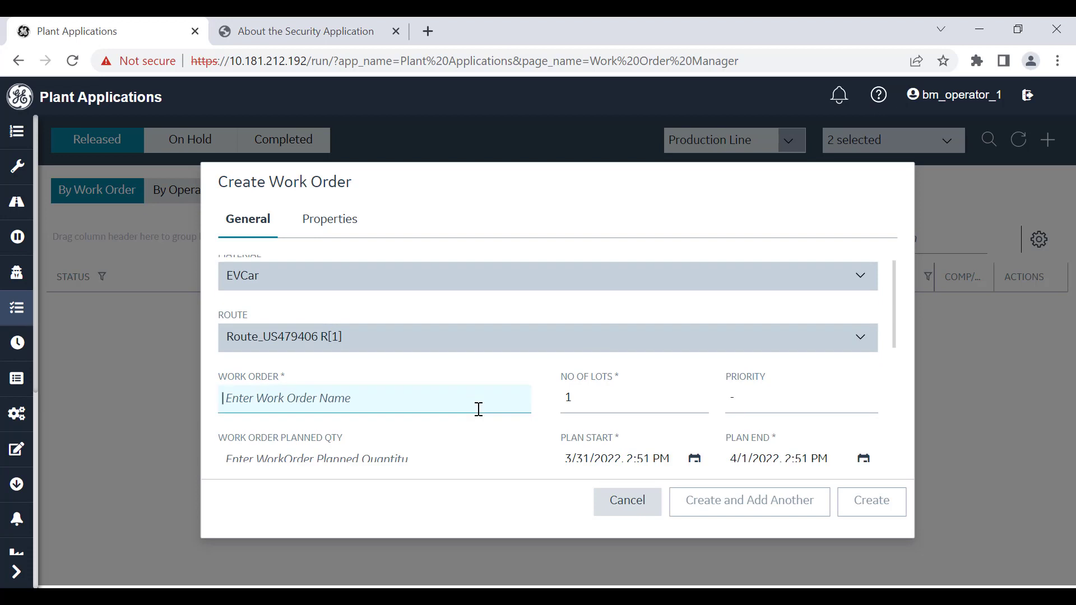
text(WO_ASSI)
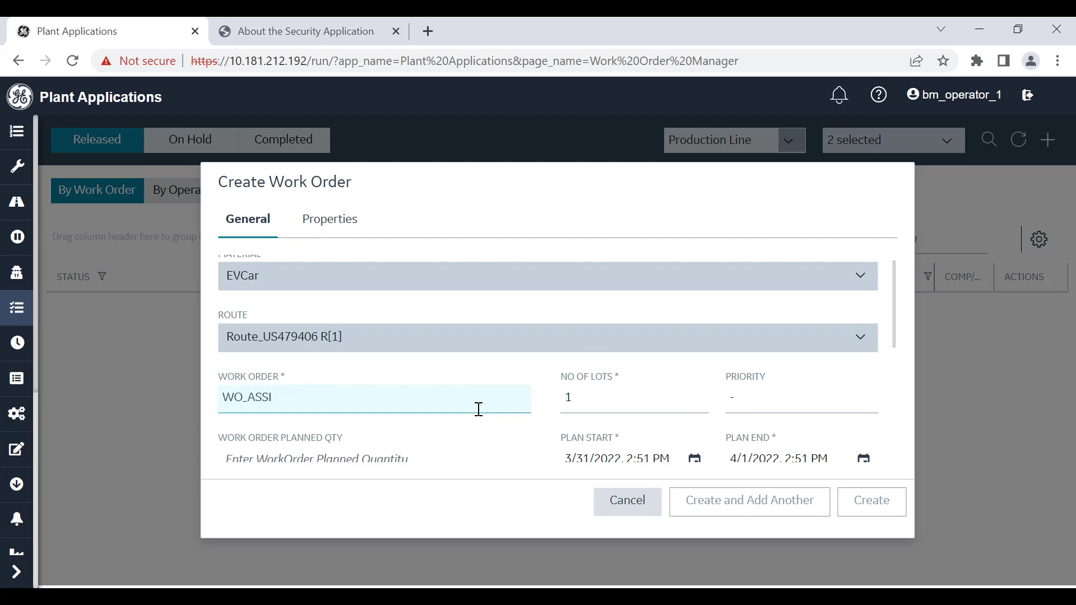
text(GNMENT)
click(562, 404)
scroll(562, 408, down, 3)
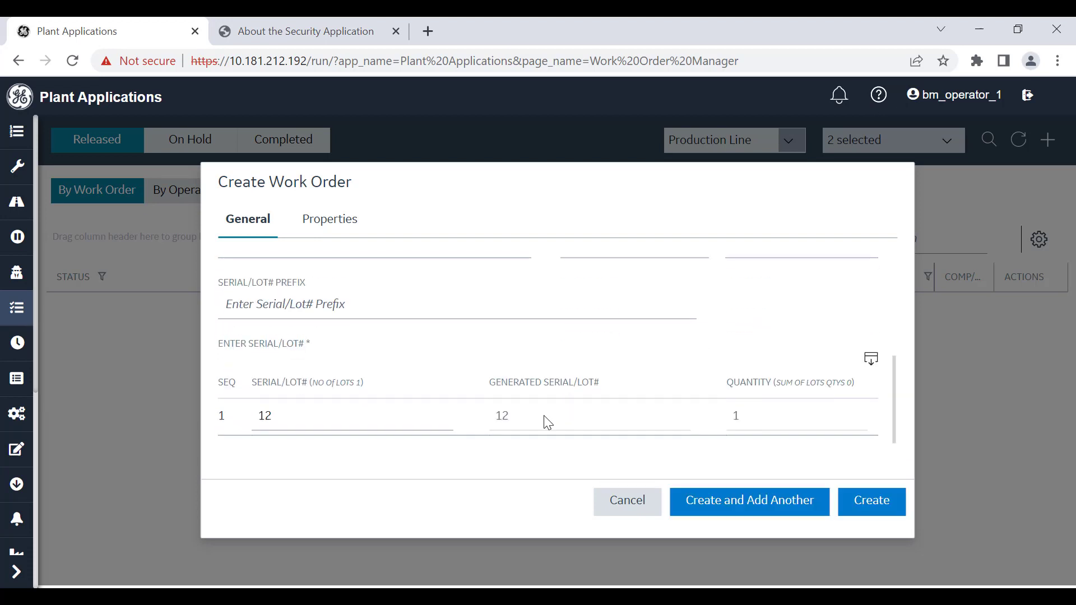
click(871, 501)
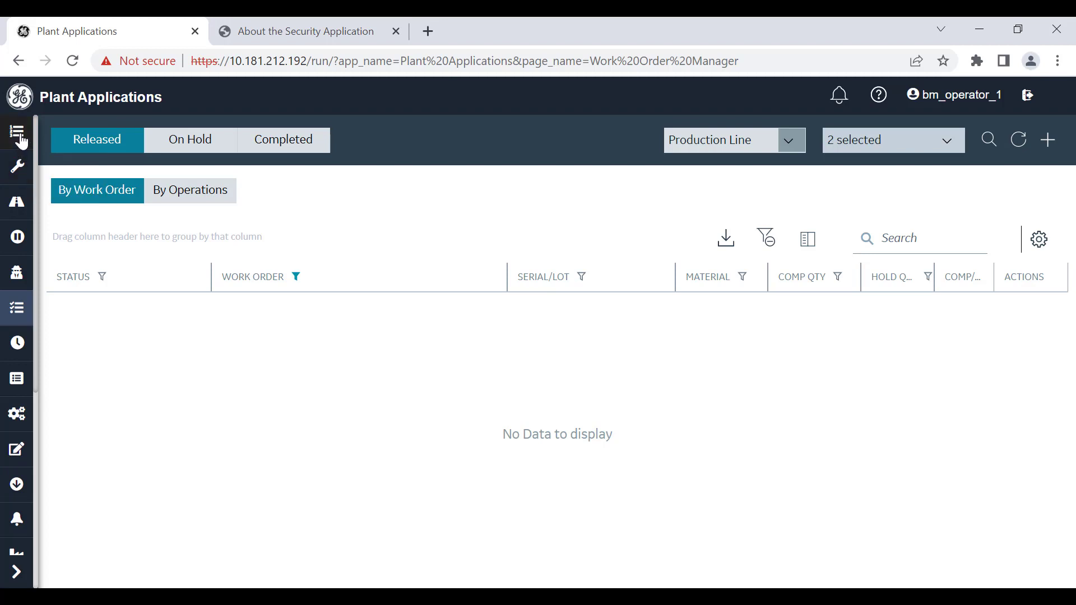
click(18, 135)
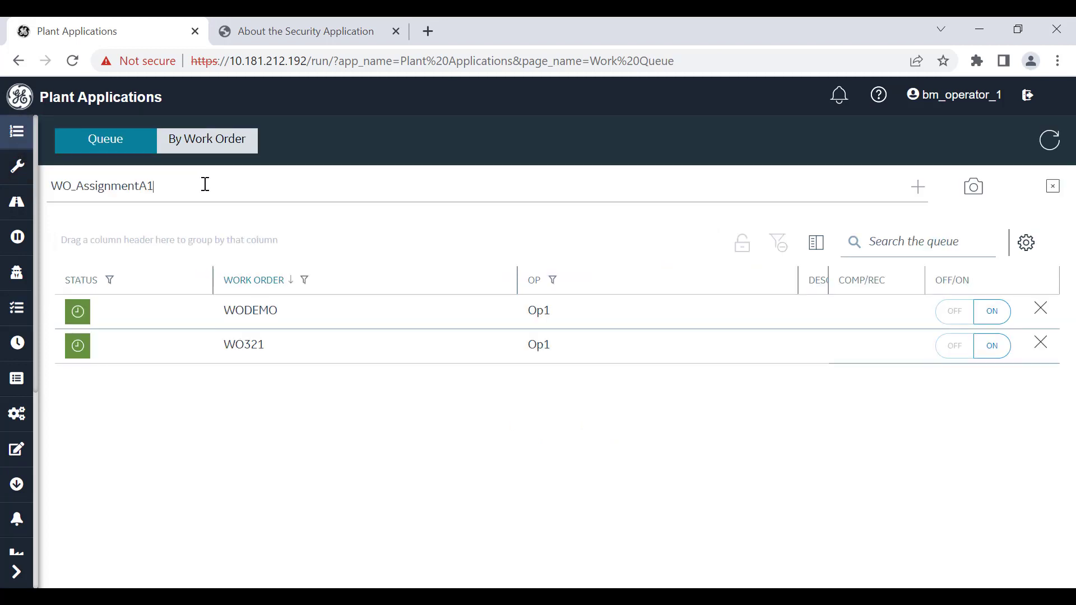